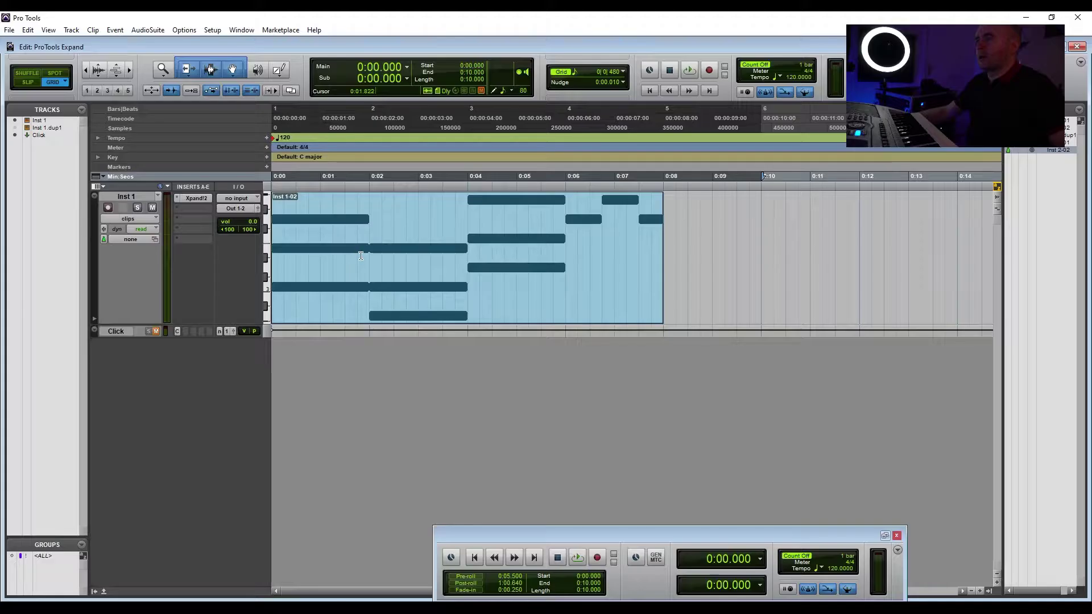
Create one new track with Stereo format and Instrument Track type, producing Inst 2
left_click(71, 29)
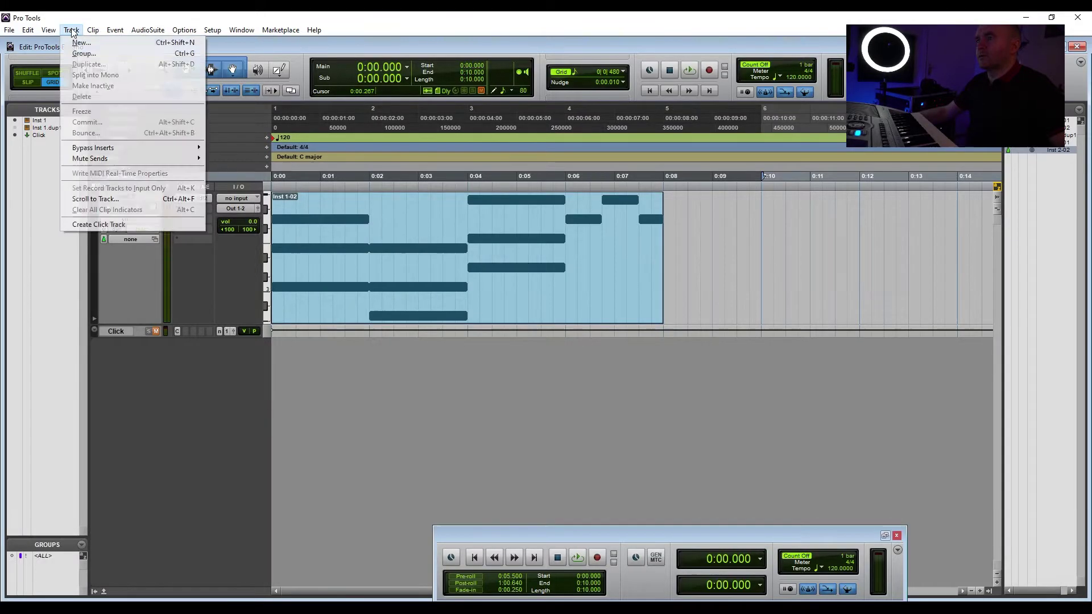
left_click(77, 39)
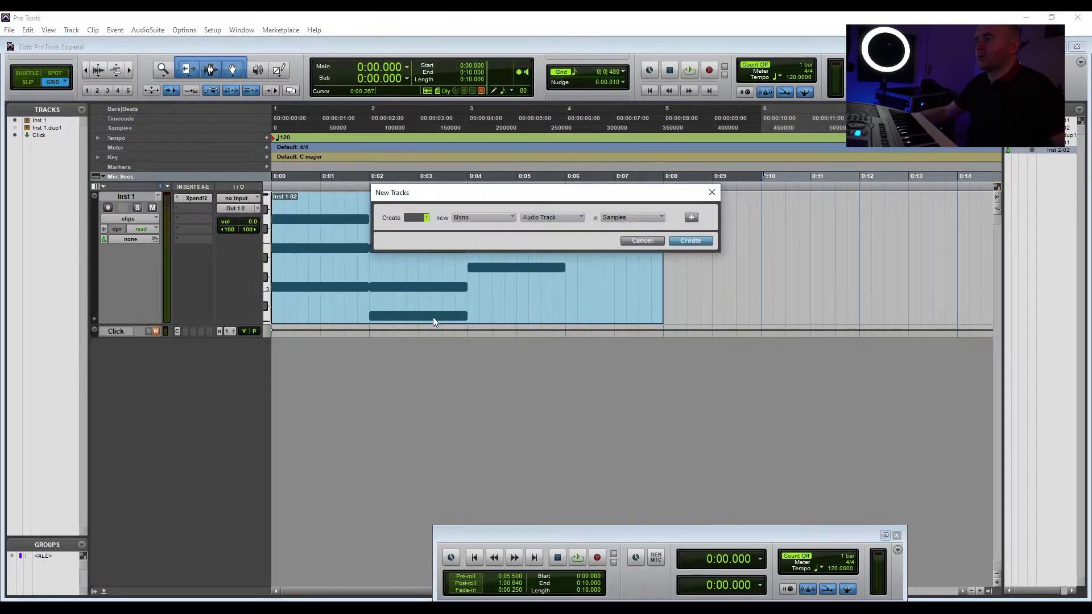
left_click(467, 219)
left_click(435, 241)
left_click(480, 217)
left_click(496, 233)
left_click(542, 217)
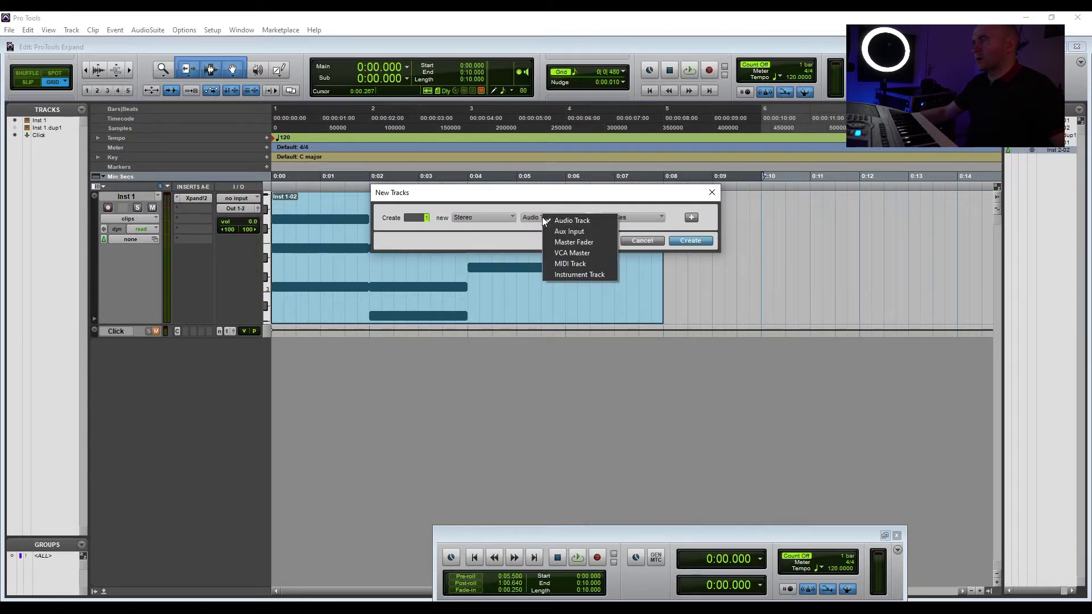
left_click(566, 275)
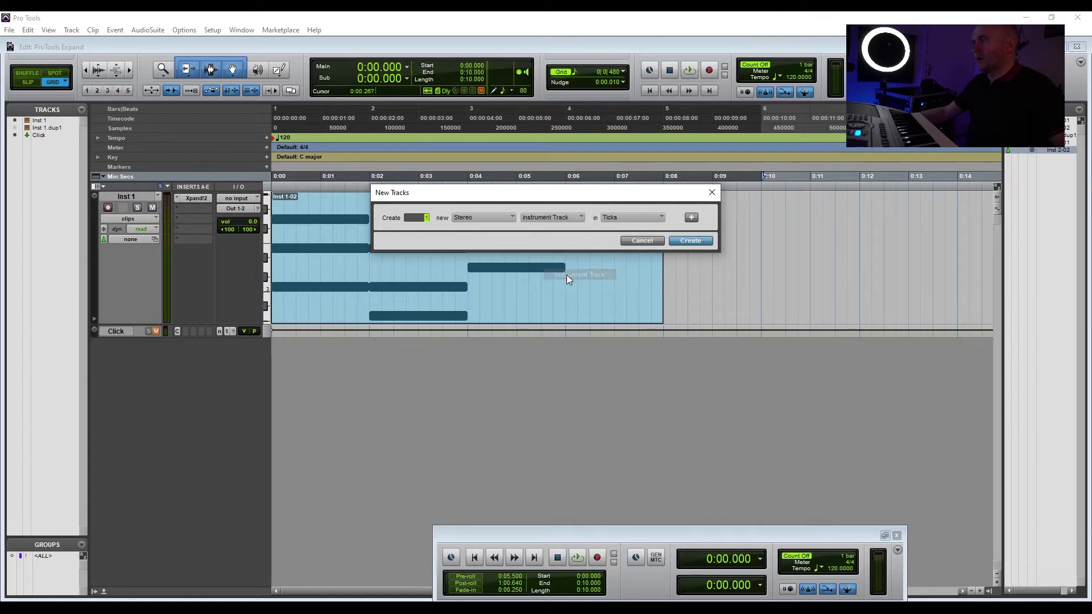
left_click(690, 241)
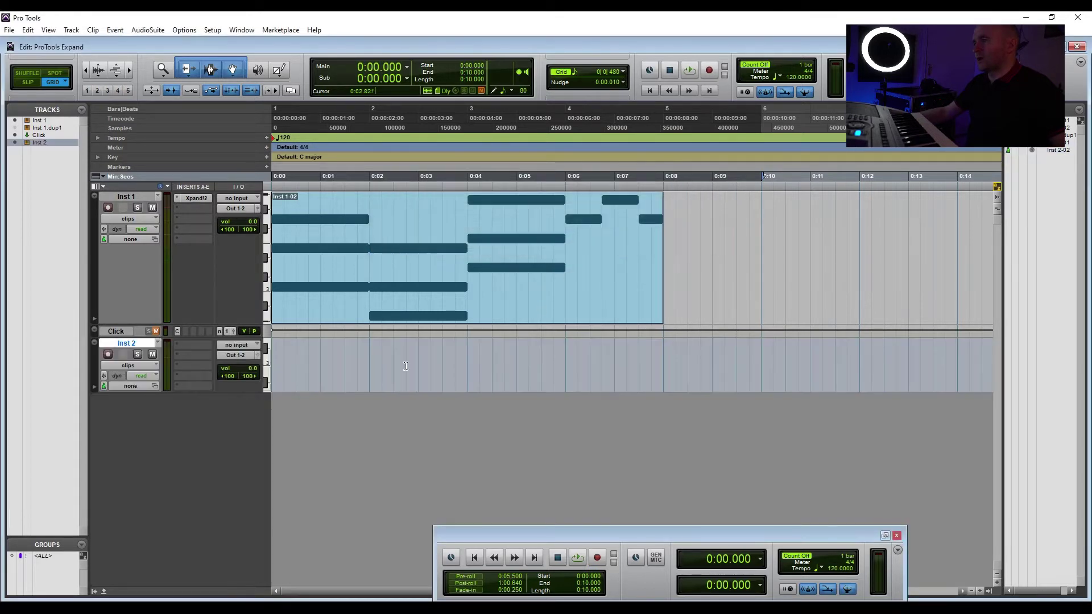
Insert Xpand!2 on Inst 2, load the 26 Drums > 41 Hi-Hats Menu preset, and close the plug-in window
left_click(196, 348)
mouse_move(247, 363)
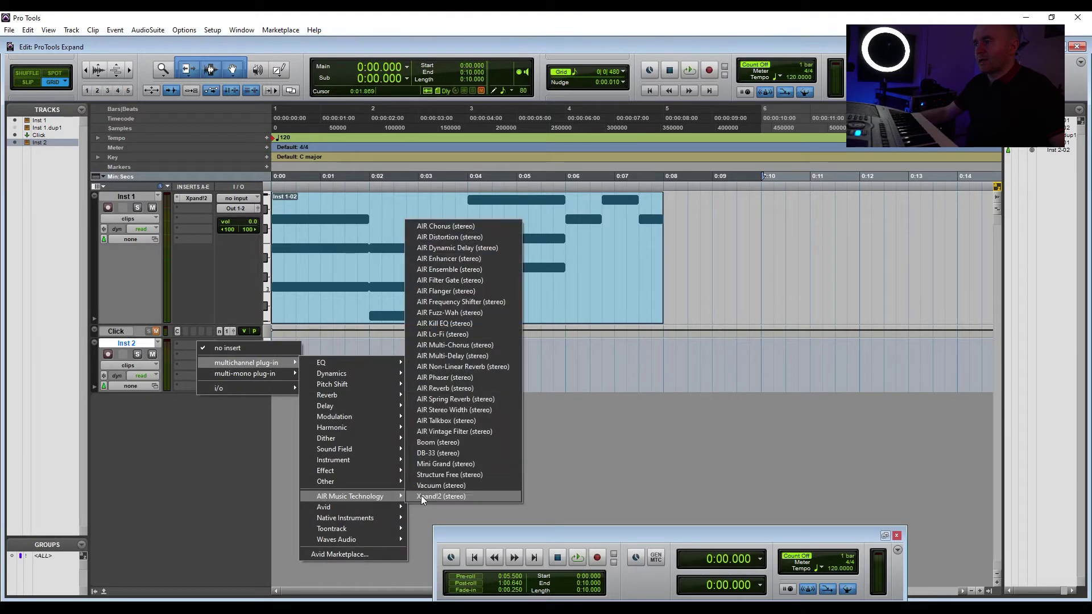
left_click(461, 496)
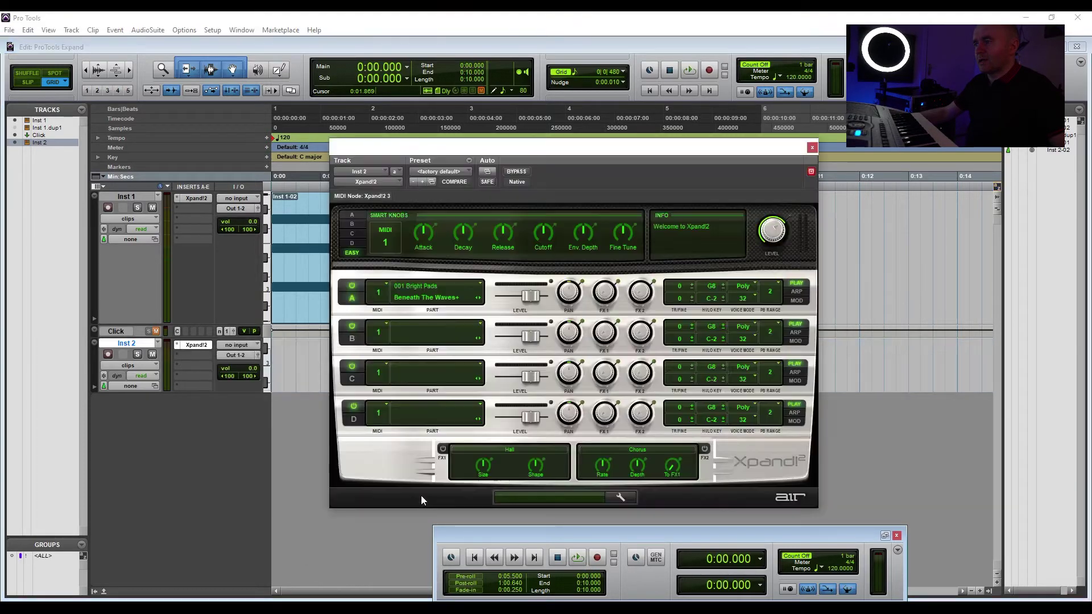
left_click(438, 172)
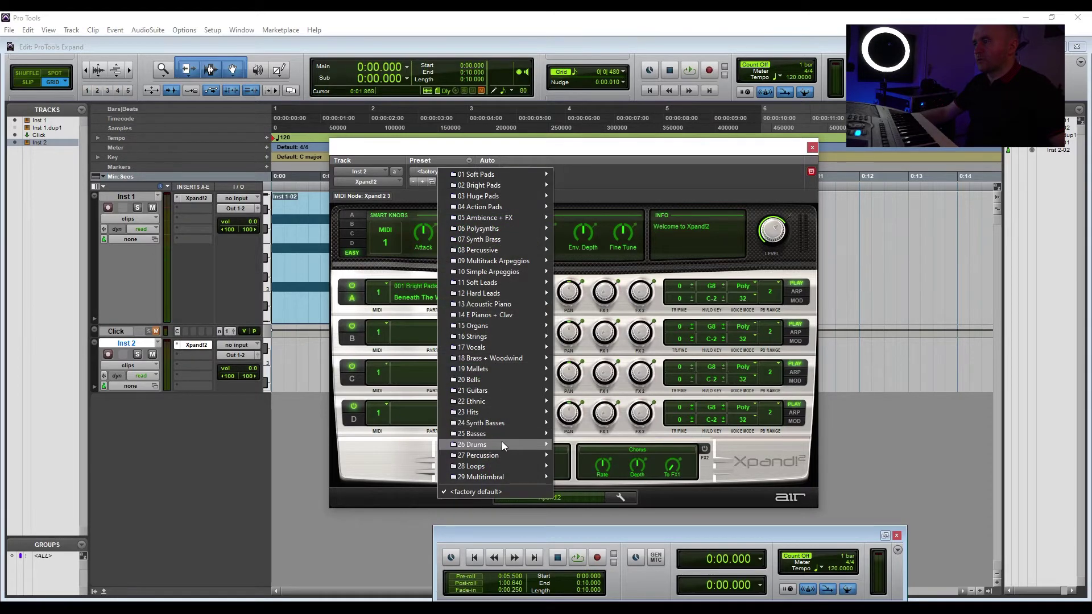
mouse_move(472, 445)
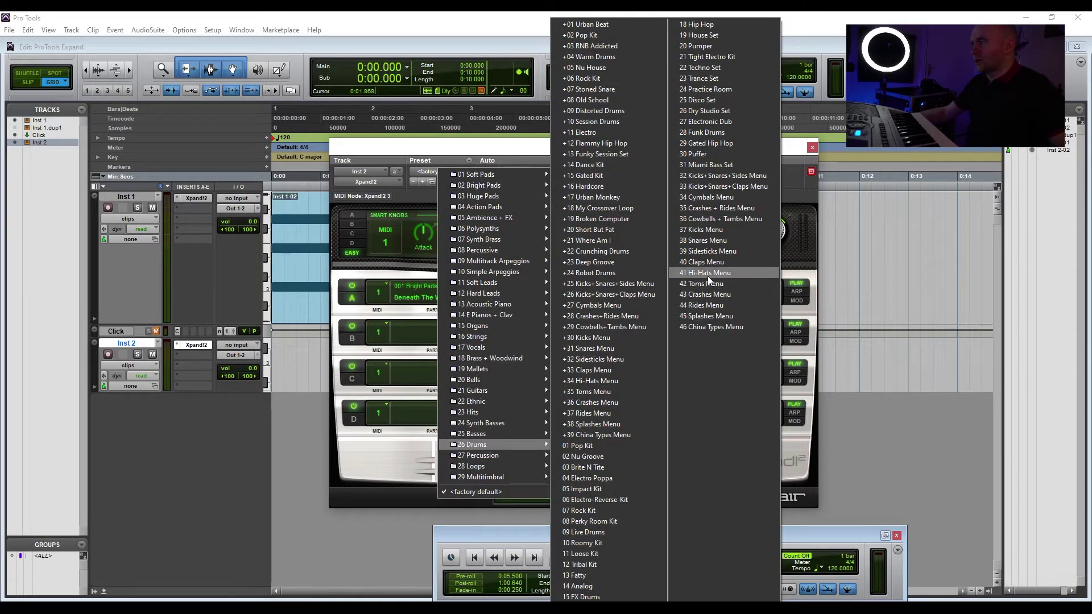
left_click(703, 274)
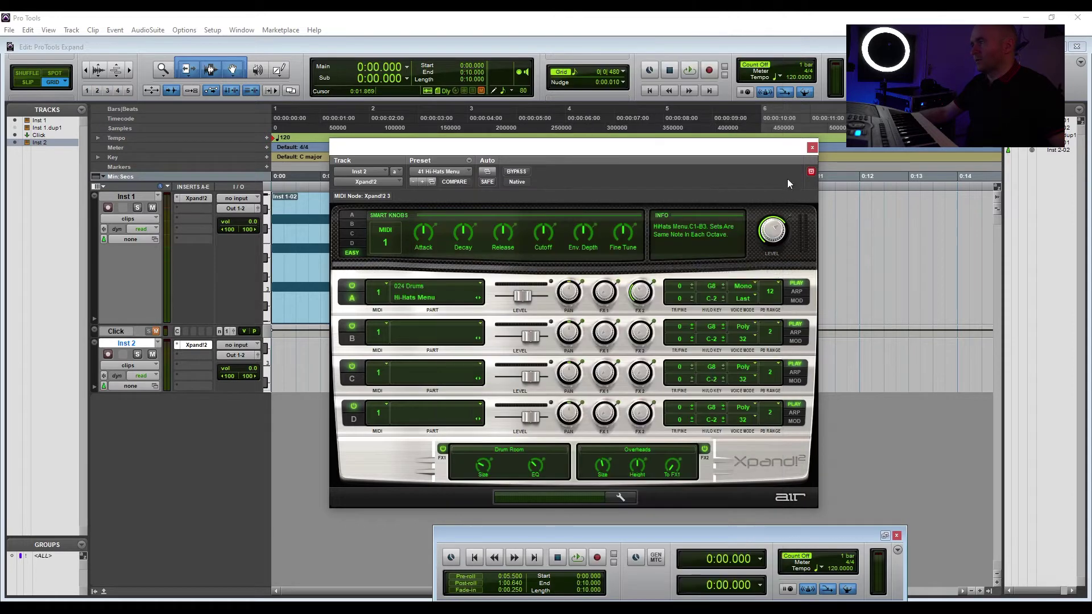
left_click(812, 148)
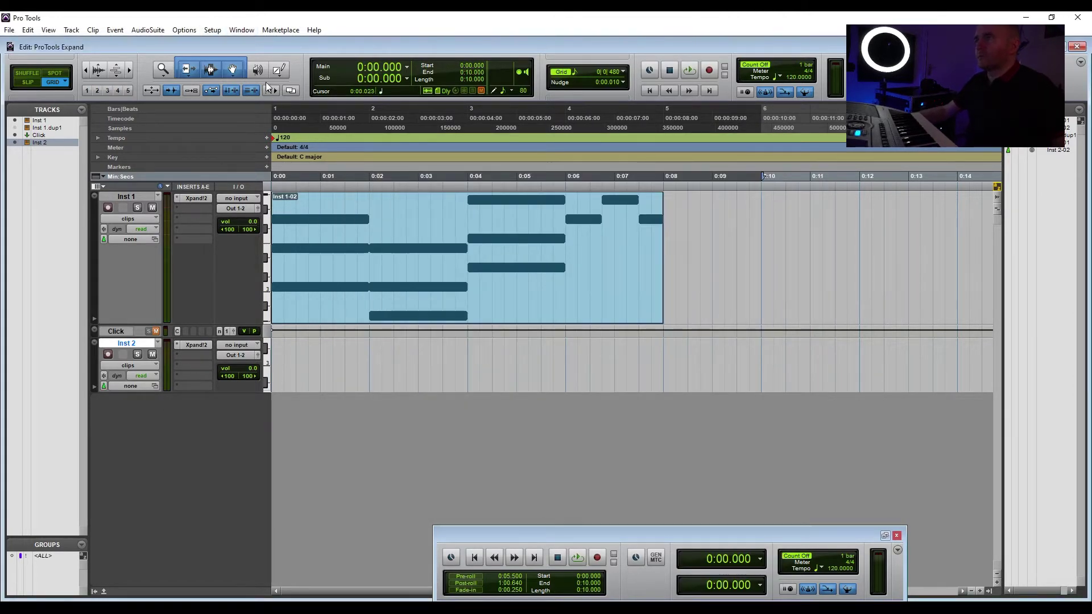
left_click(241, 30)
Open the MIDI Editor for Inst 2 and set its grid value to 1/4 note
left_click(277, 115)
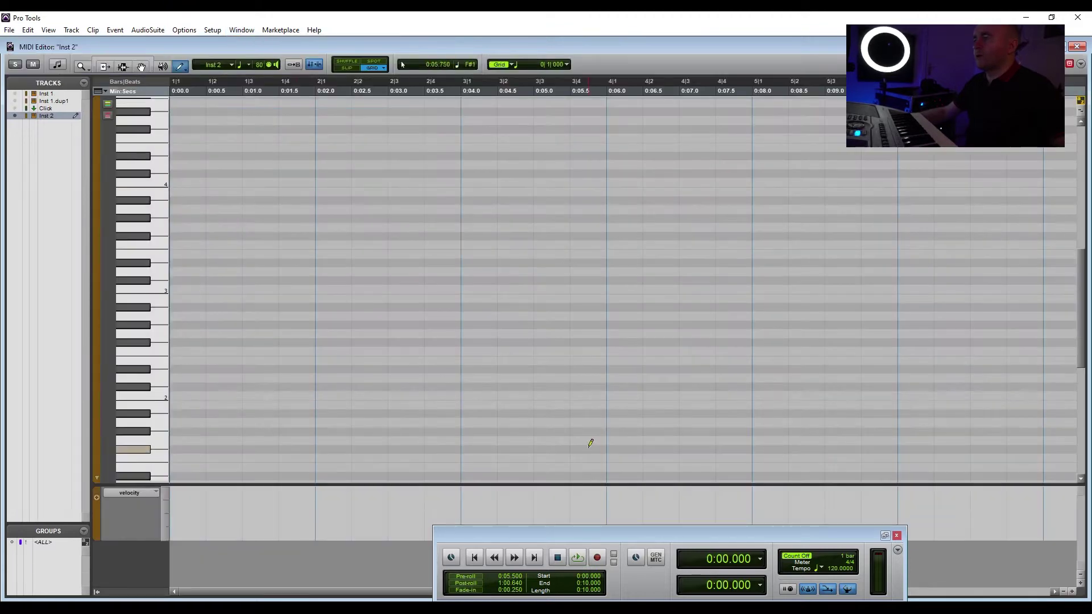
left_click(566, 66)
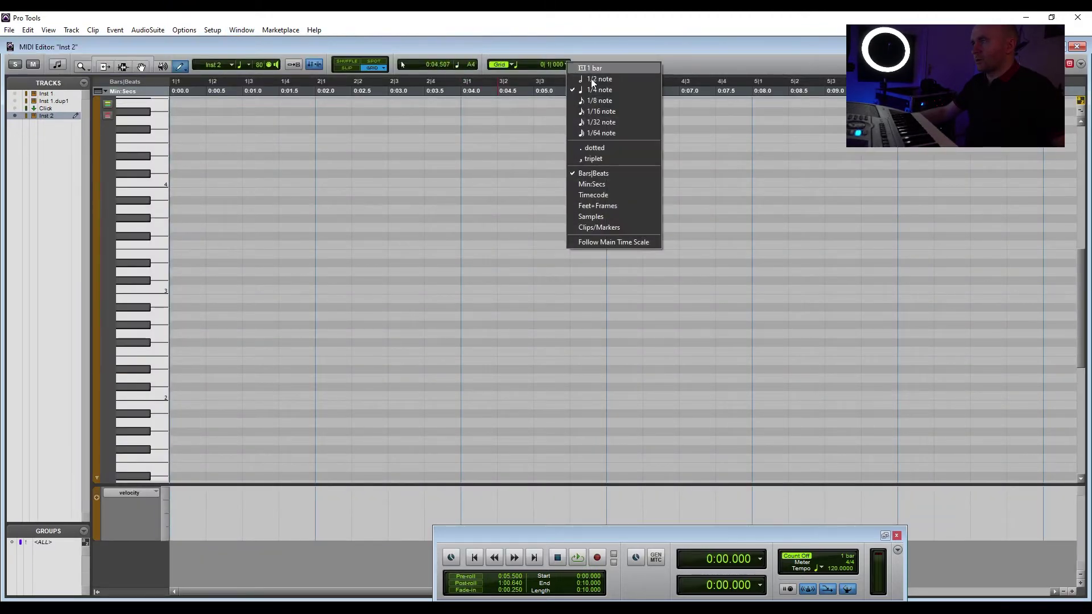
left_click(606, 90)
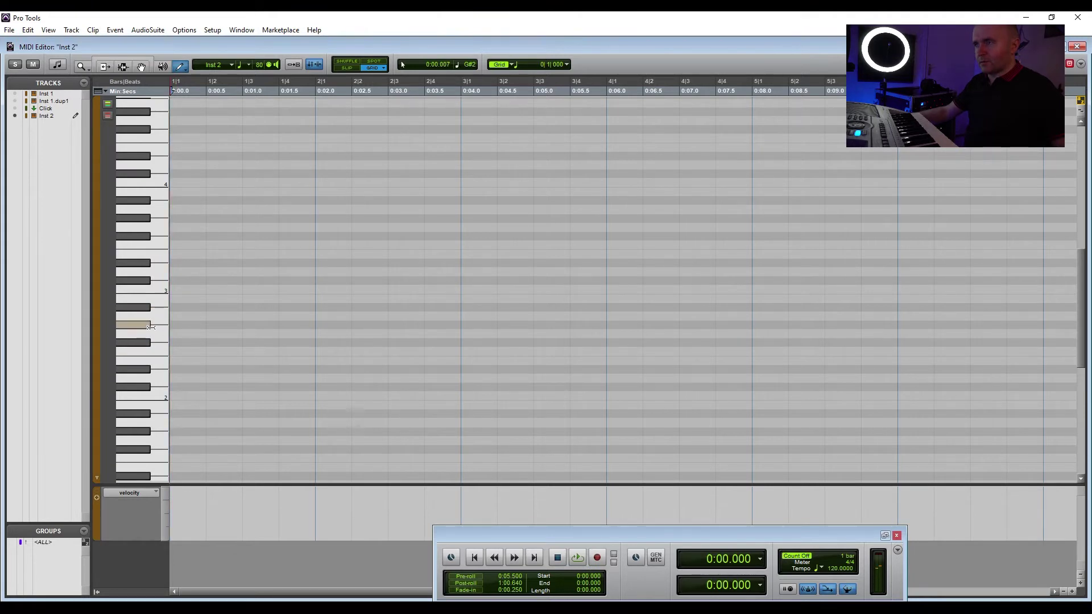
Pencil hi-hat notes on beats 2 and 4 of bars 1 and 2 on one pitch, then play and stop
left_click(220, 319)
left_click(296, 323)
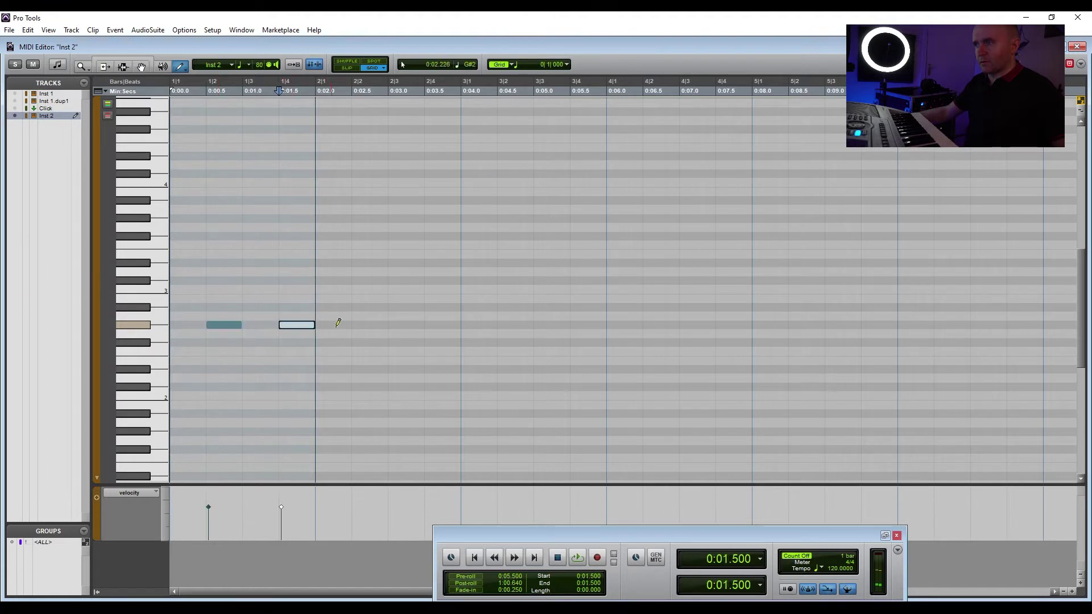
left_click(443, 325)
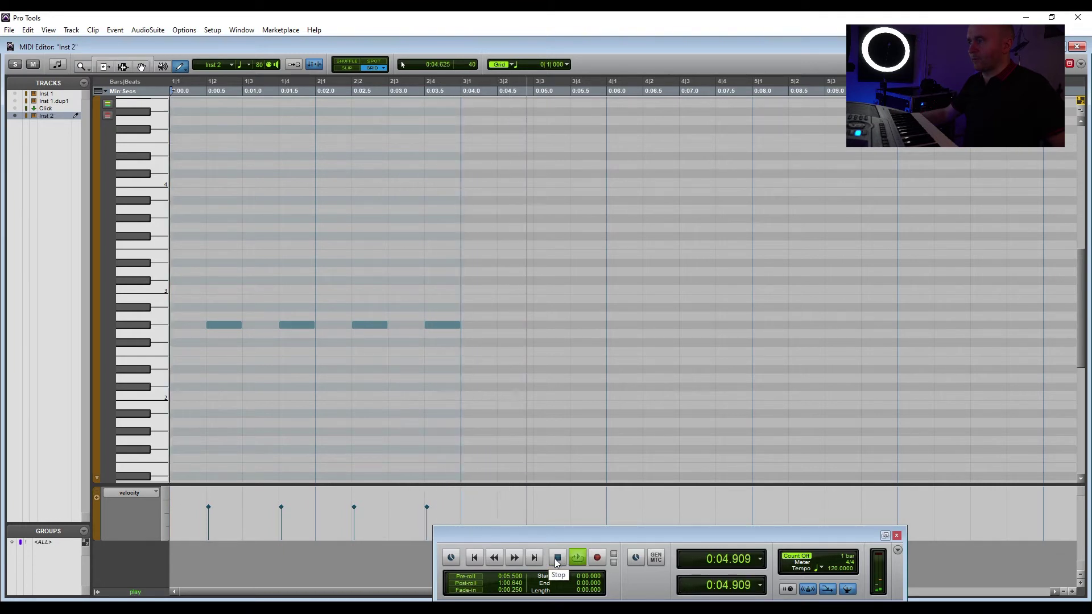
key("space")
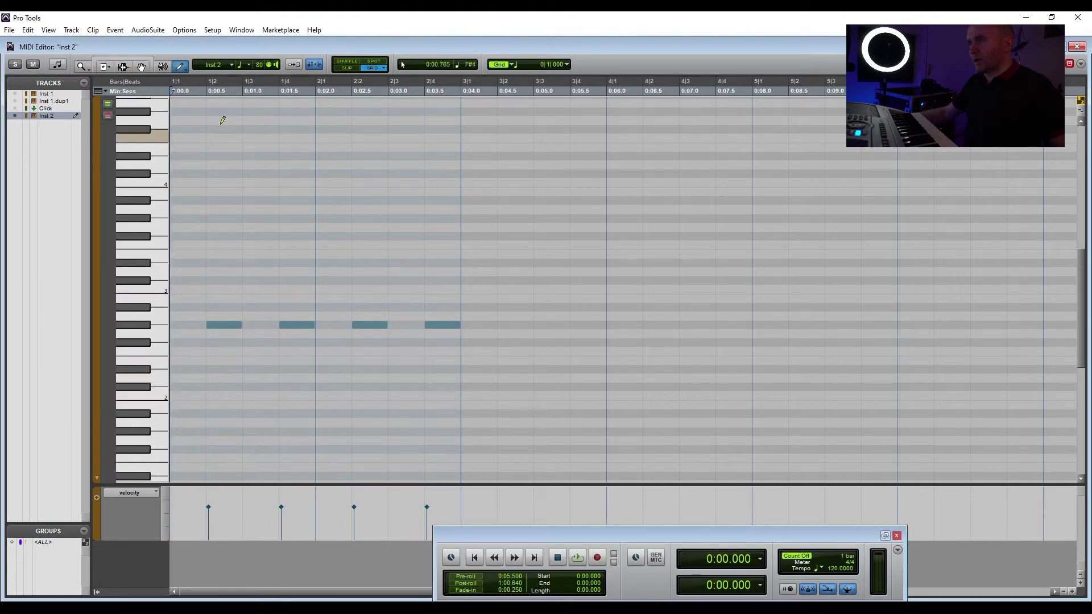
With the Grabber, change the second and third notes' velocities, then replay from the start
left_click(142, 67)
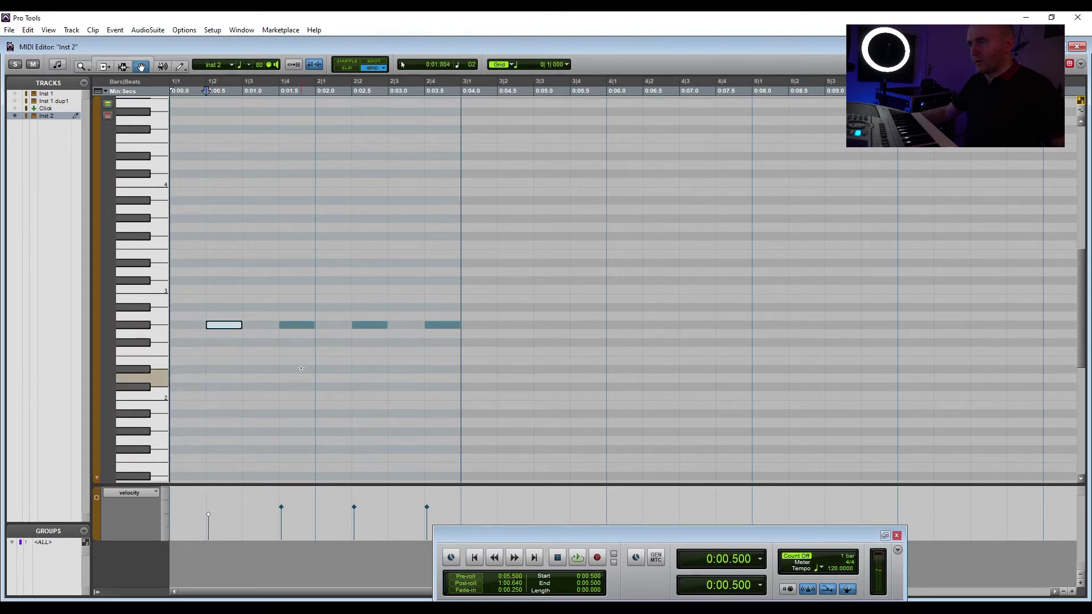
left_click(299, 327)
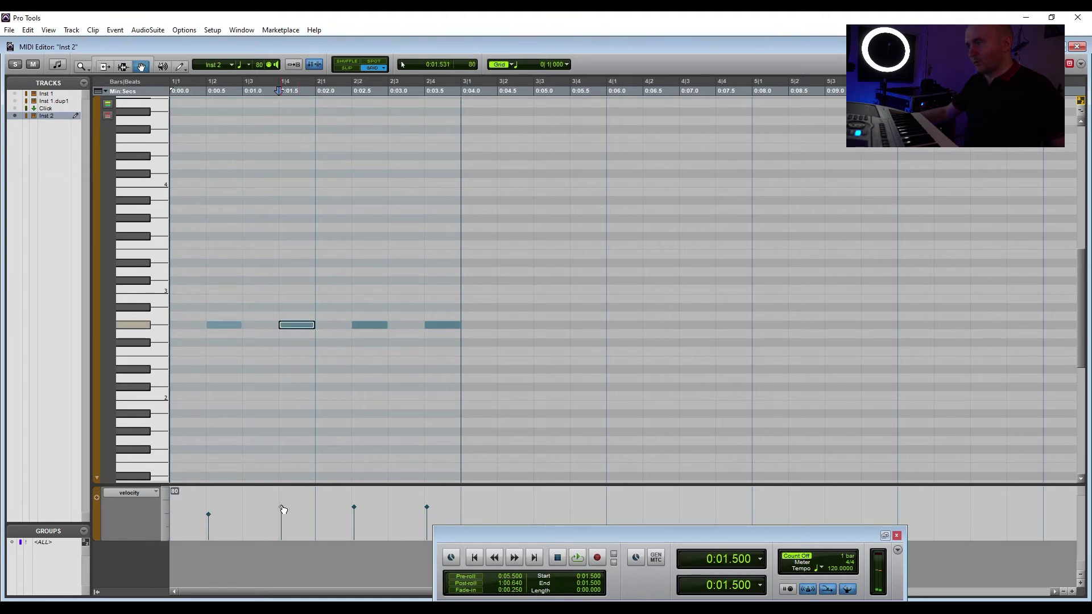
left_click(370, 325)
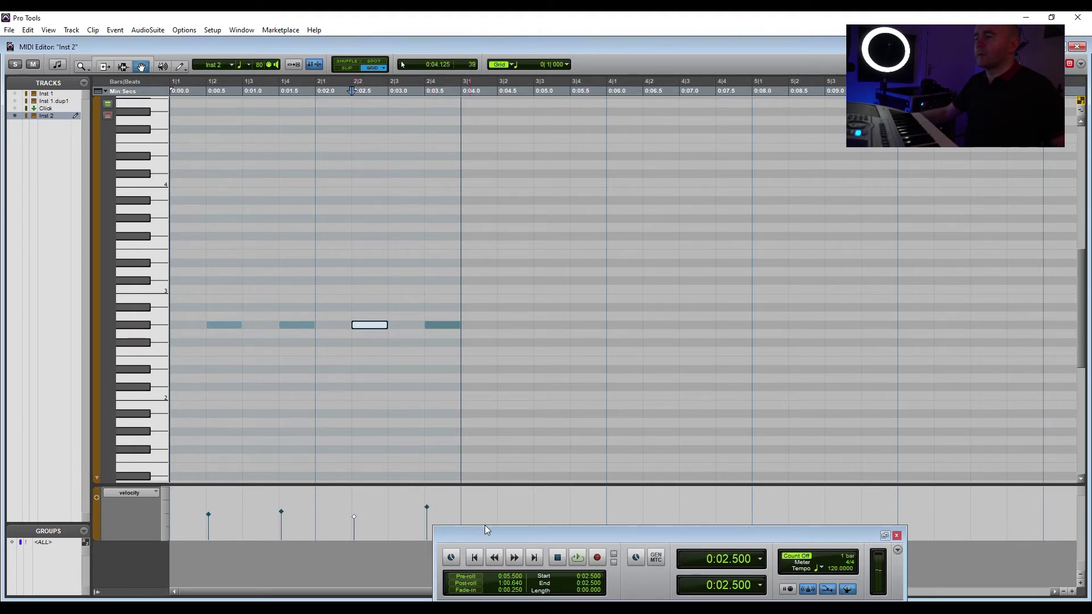
left_click(475, 558)
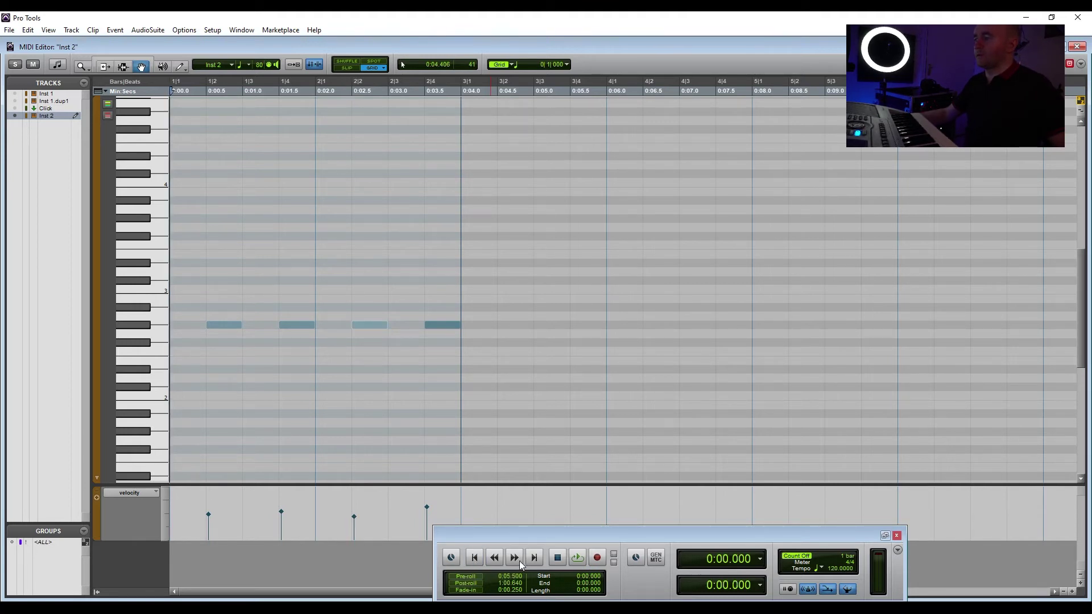
left_click(578, 558)
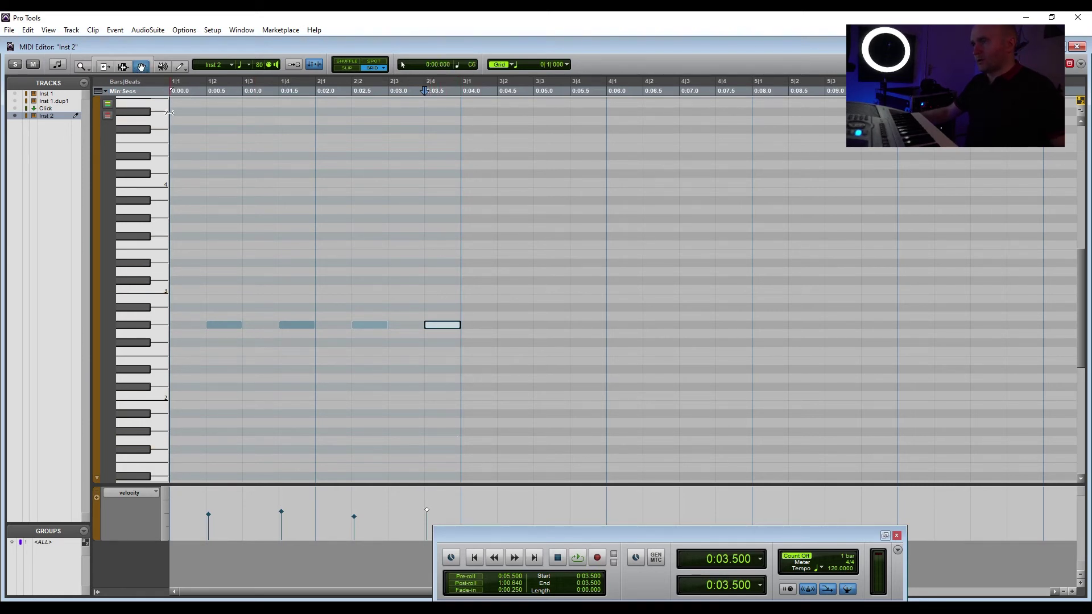
Duplicate the four selected notes into bars 3–4 with Ctrl+D and replay from the start
mouse_move(441, 269)
left_mouse_down()
mouse_move(373, 373)
mouse_move(226, 398)
left_mouse_up()
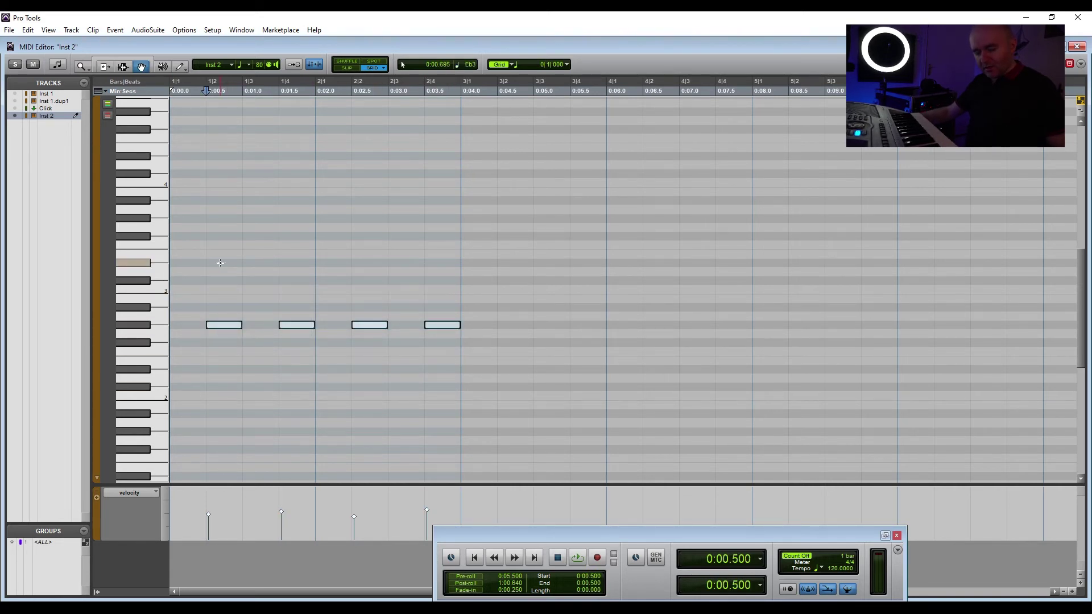
key("ctrl+d")
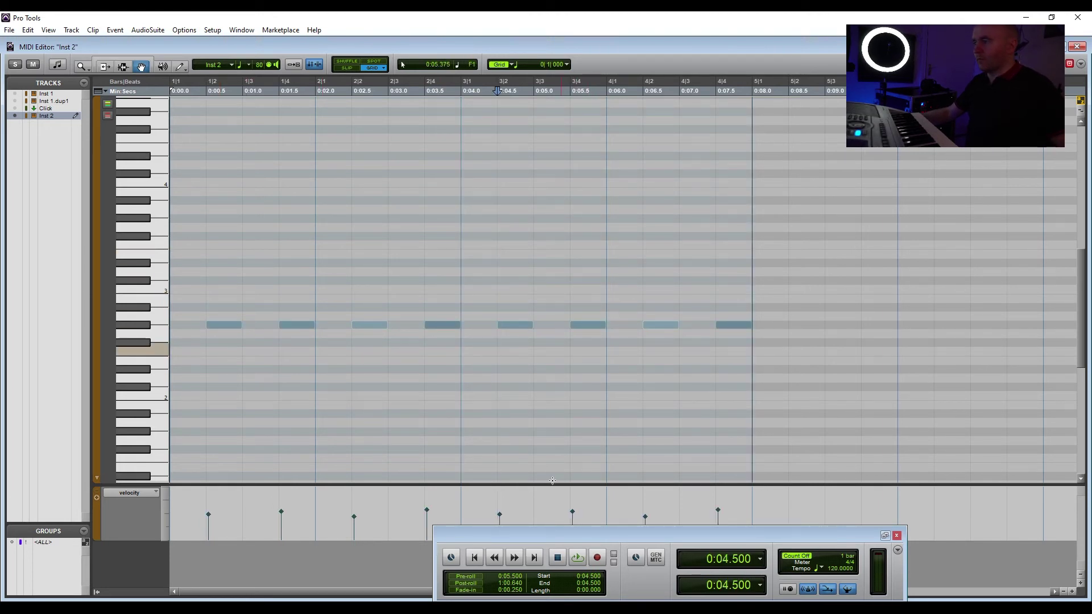
left_click(476, 558)
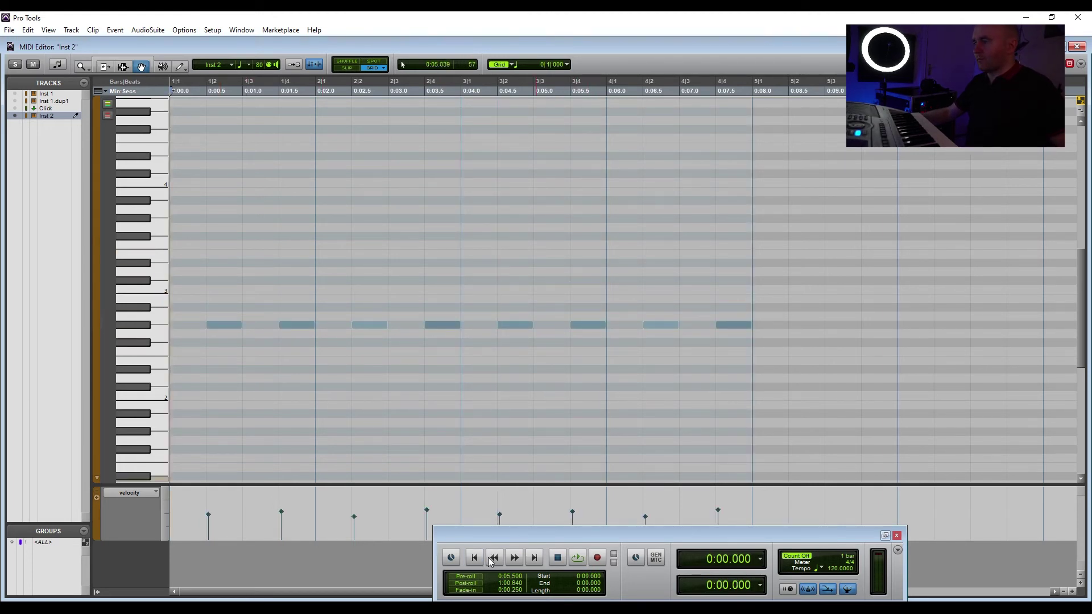
left_click(576, 558)
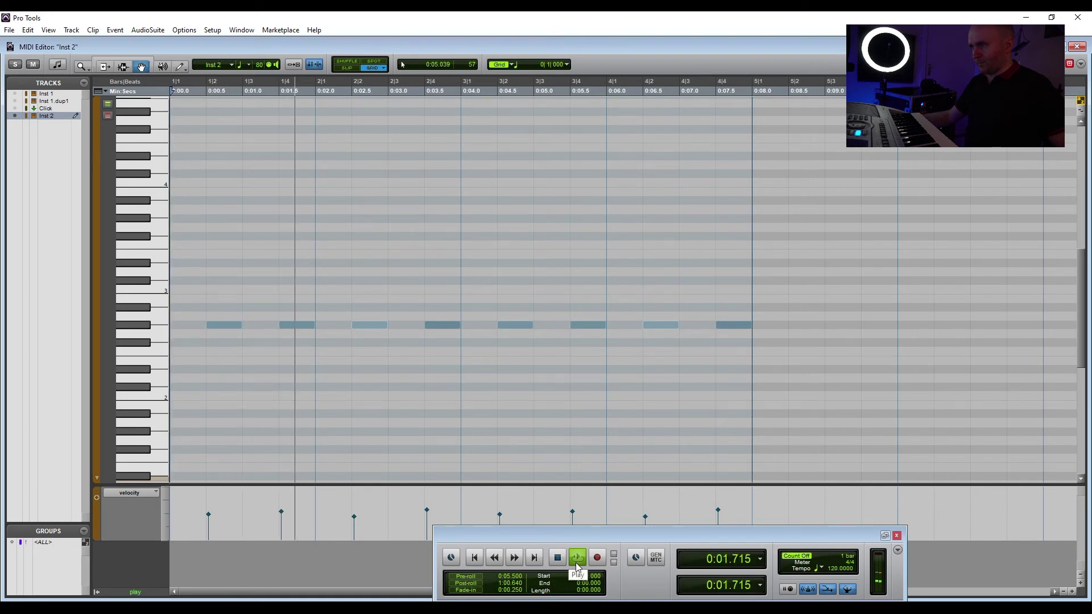